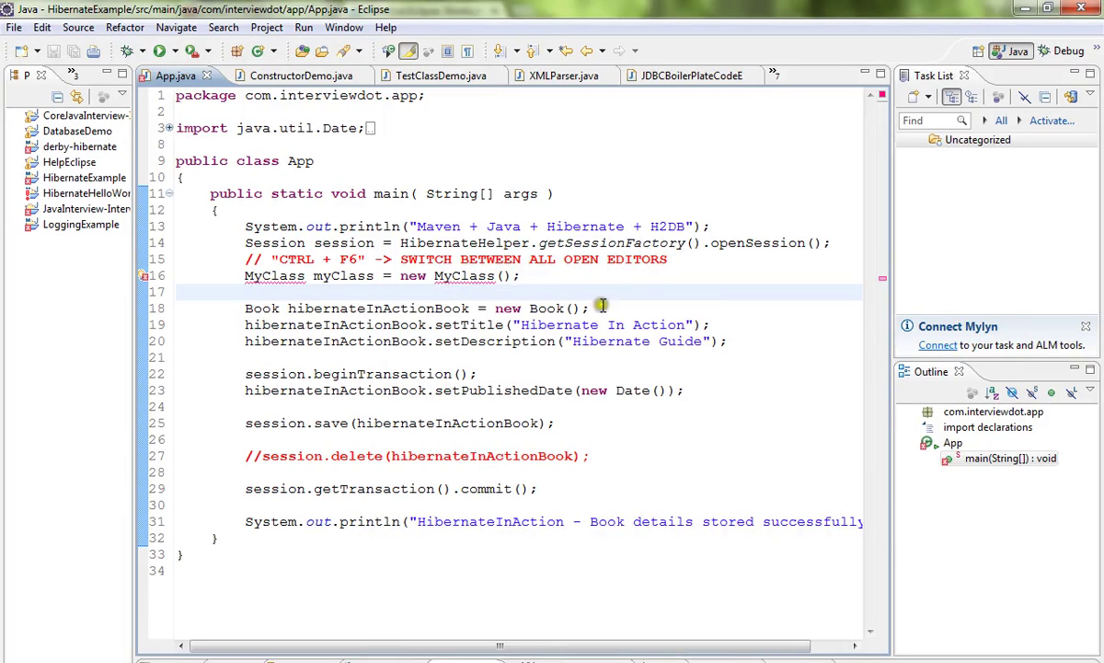
# From blank line 21, use the Ctrl+F6 open-editors list to open HibernateHelper.java.
pyautogui.click(442, 358)
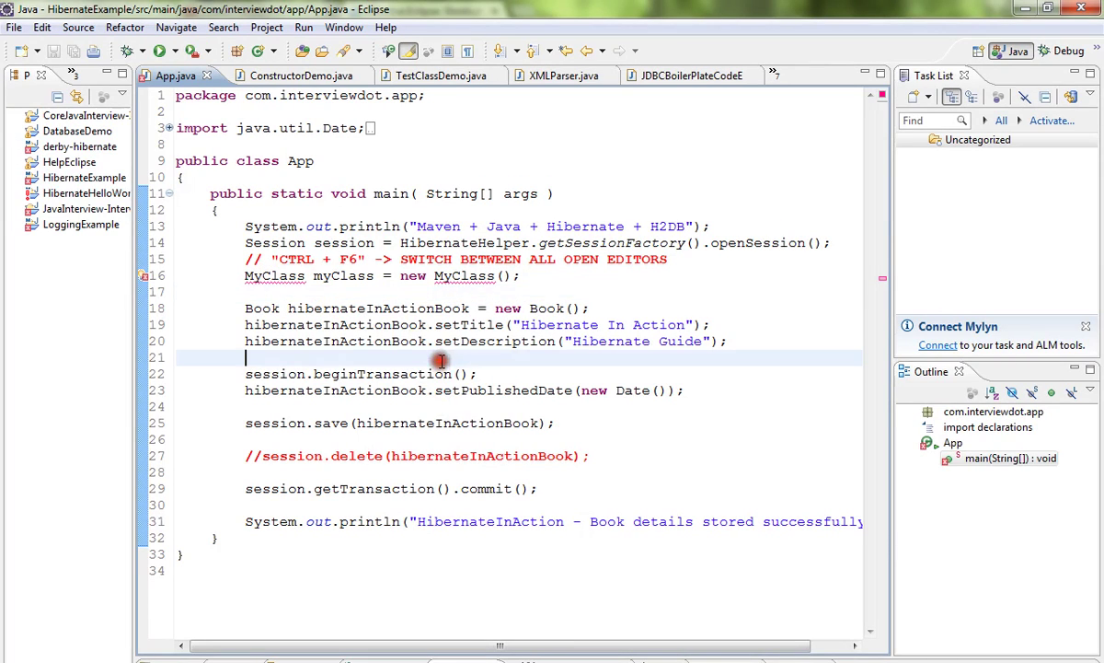
pyautogui.hotkey('ctrl', 'F6')
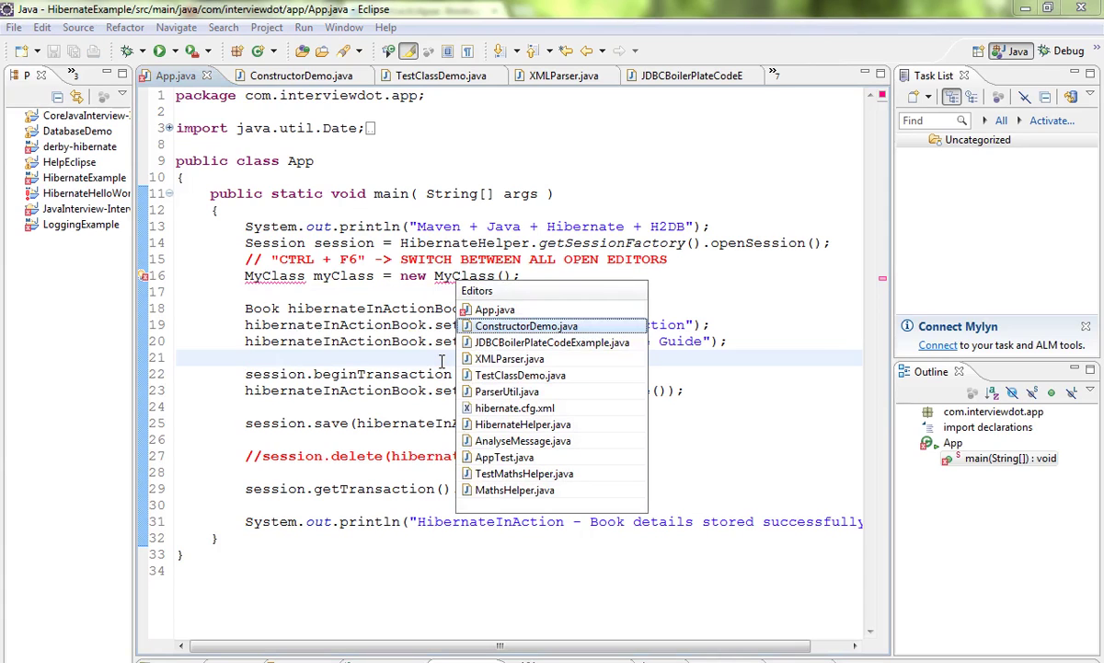
pyautogui.hotkey('ctrl', 'F6')
pyautogui.hotkey('ctrl', 'F6')
pyautogui.hotkey('ctrl', 'F6')
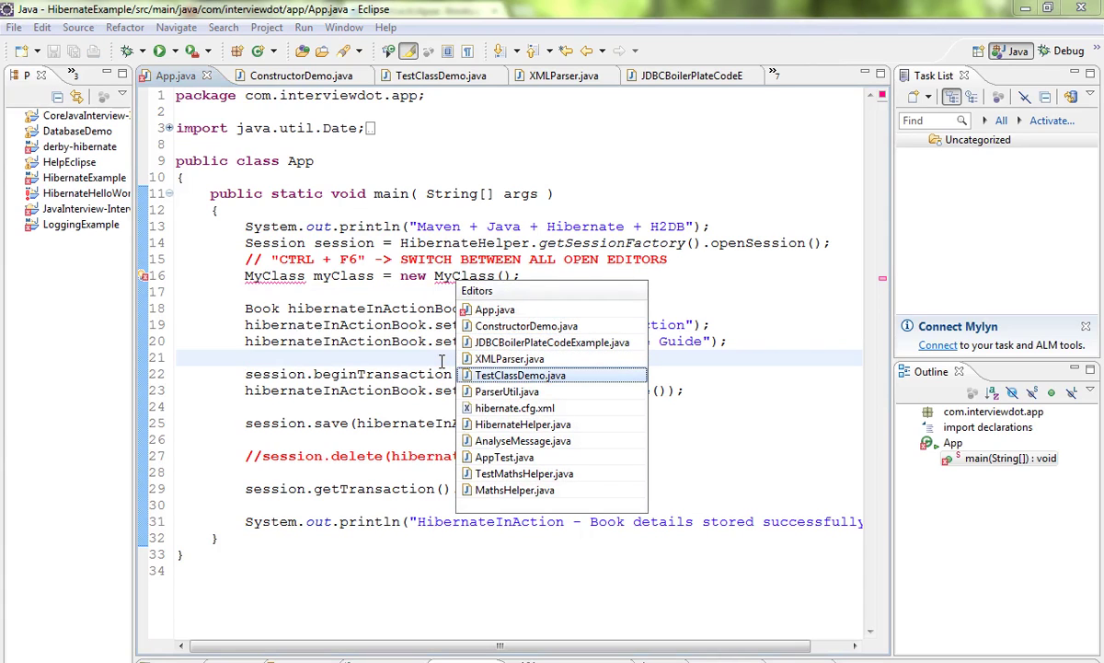
pyautogui.hotkey('ctrl', 'F6')
pyautogui.hotkey('ctrl', 'F6')
pyautogui.hotkey('ctrl', 'F6')
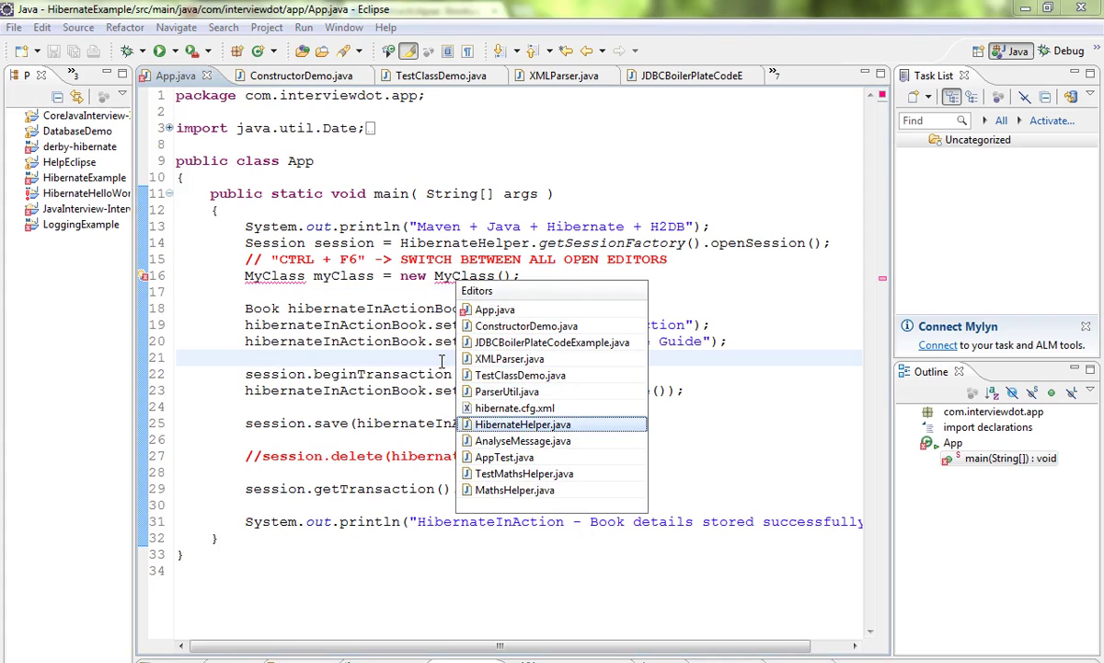
pyautogui.press('Return')
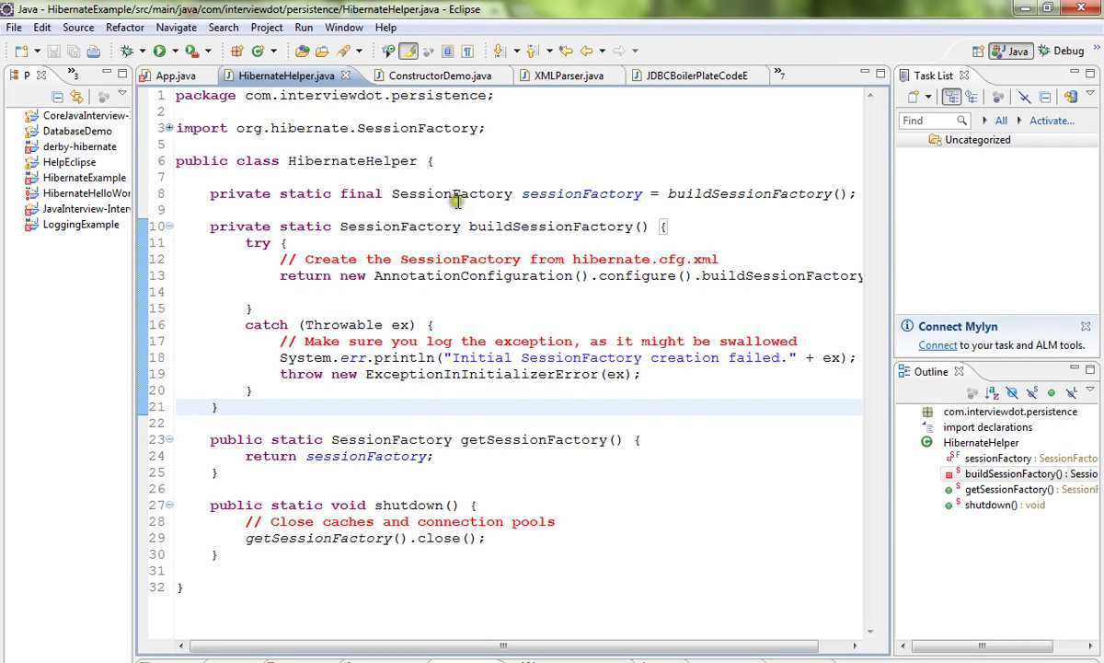
# Return to App.java, put the cursor in setDescription on line 20, and show the editors list.
pyautogui.click(173, 75)
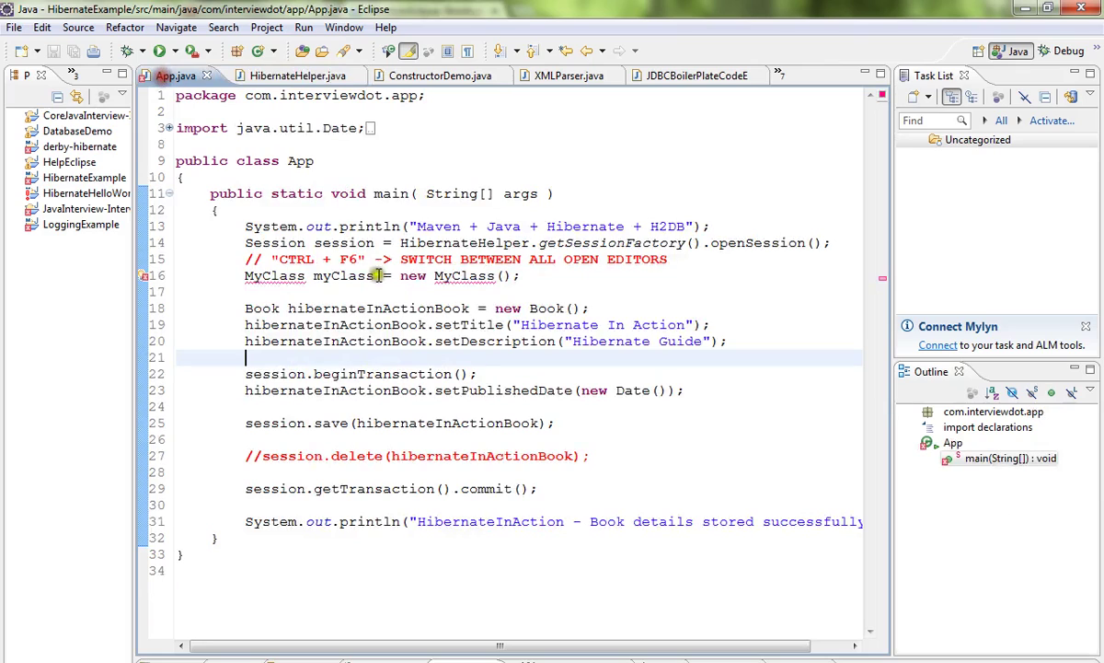
pyautogui.click(500, 342)
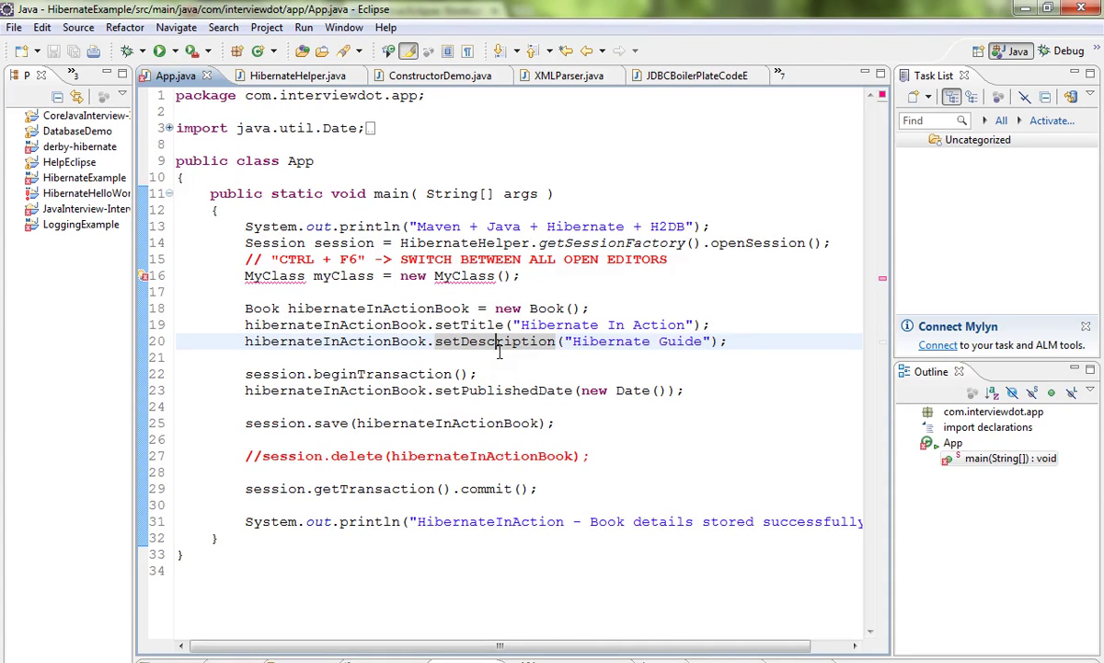
pyautogui.hotkey('ctrl', 'F6')
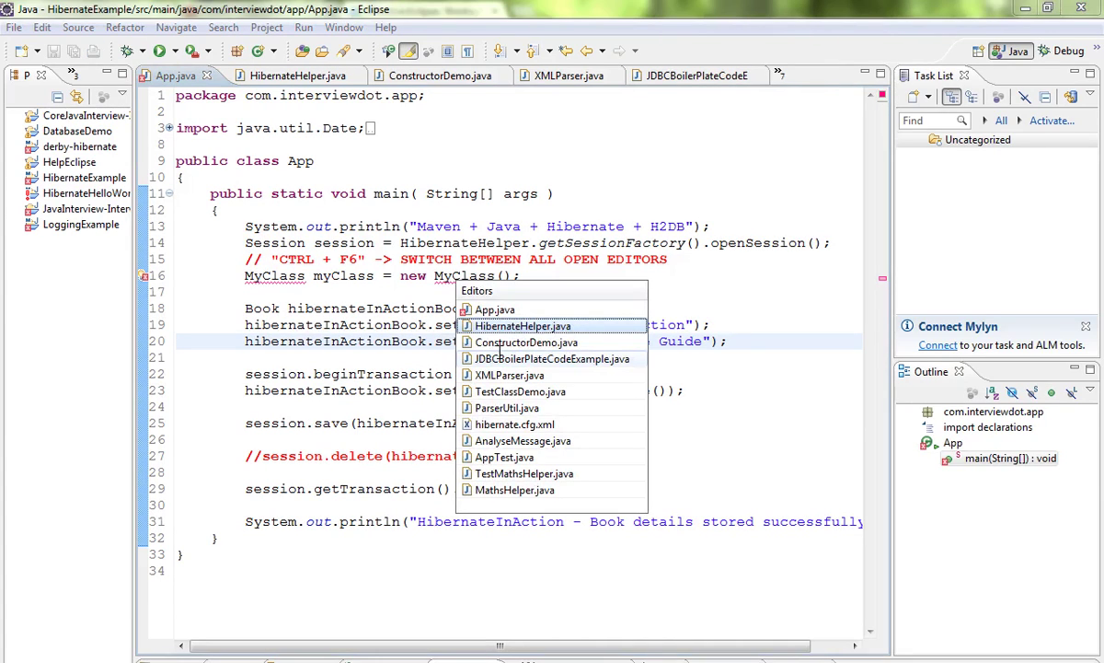
# Move down the Ctrl+F6 editors list past XMLParser.java and open AppTest.java.
pyautogui.hotkey('ctrl', 'F6')
pyautogui.hotkey('ctrl', 'F6')
pyautogui.hotkey('ctrl', 'F6')
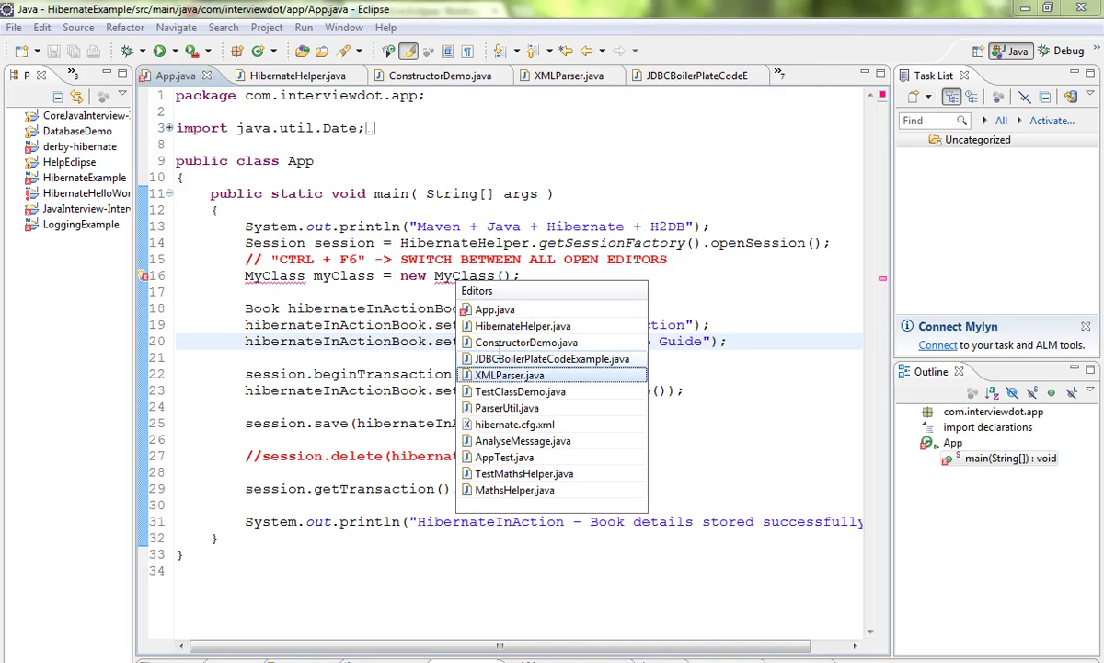
pyautogui.hotkey('ctrl', 'F6')
pyautogui.hotkey('ctrl', 'F6')
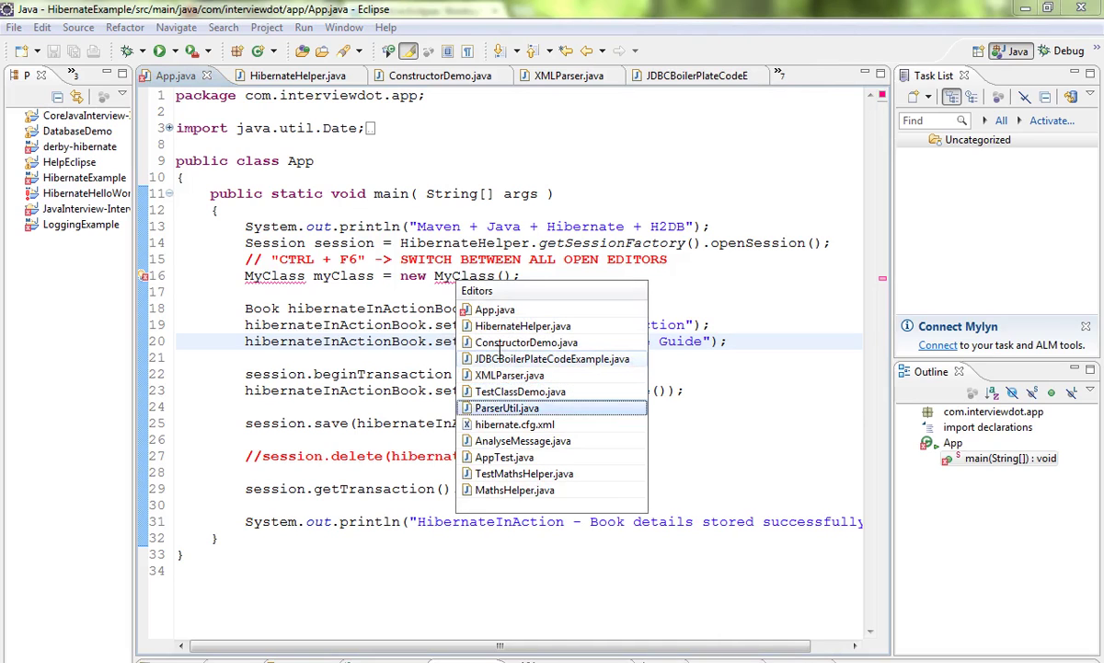
pyautogui.hotkey('ctrl', 'F6')
pyautogui.hotkey('ctrl', 'F6')
pyautogui.hotkey('ctrl', 'F6')
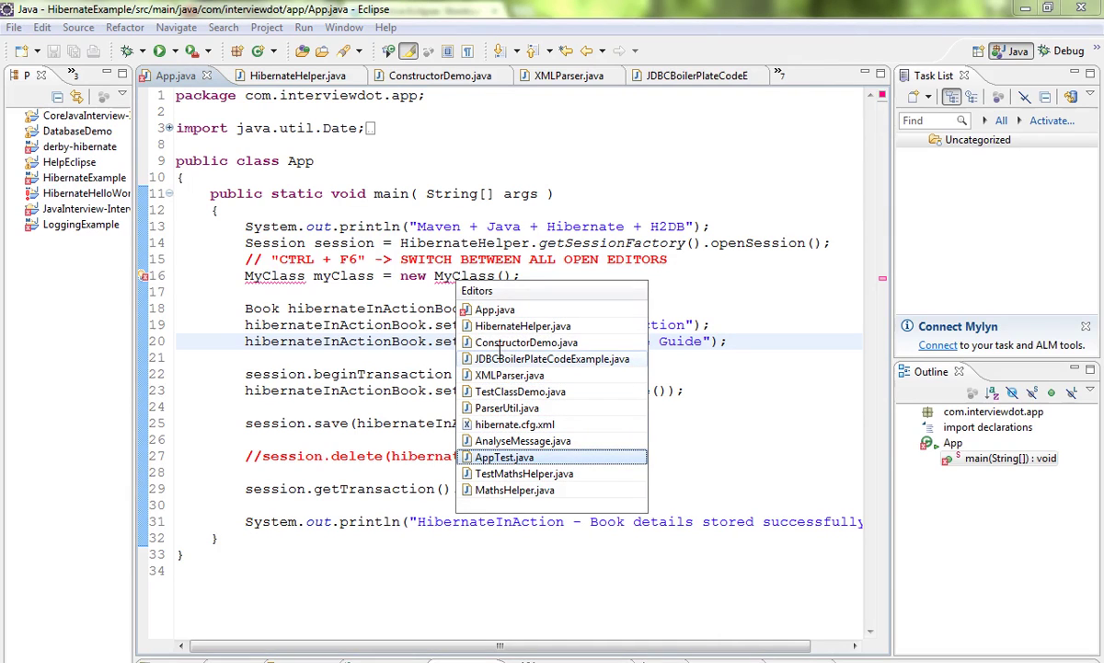
pyautogui.press('Return')
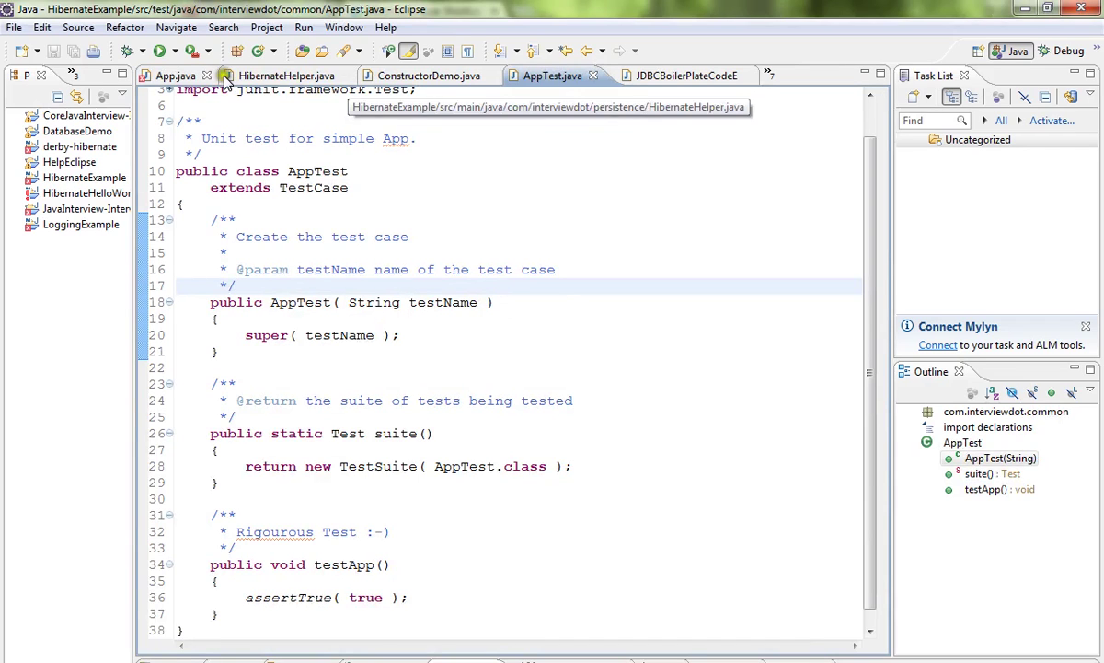
# Back in App.java, highlight 'CTRL + F6' in the line 15 comment, then deselect.
pyautogui.click(167, 75)
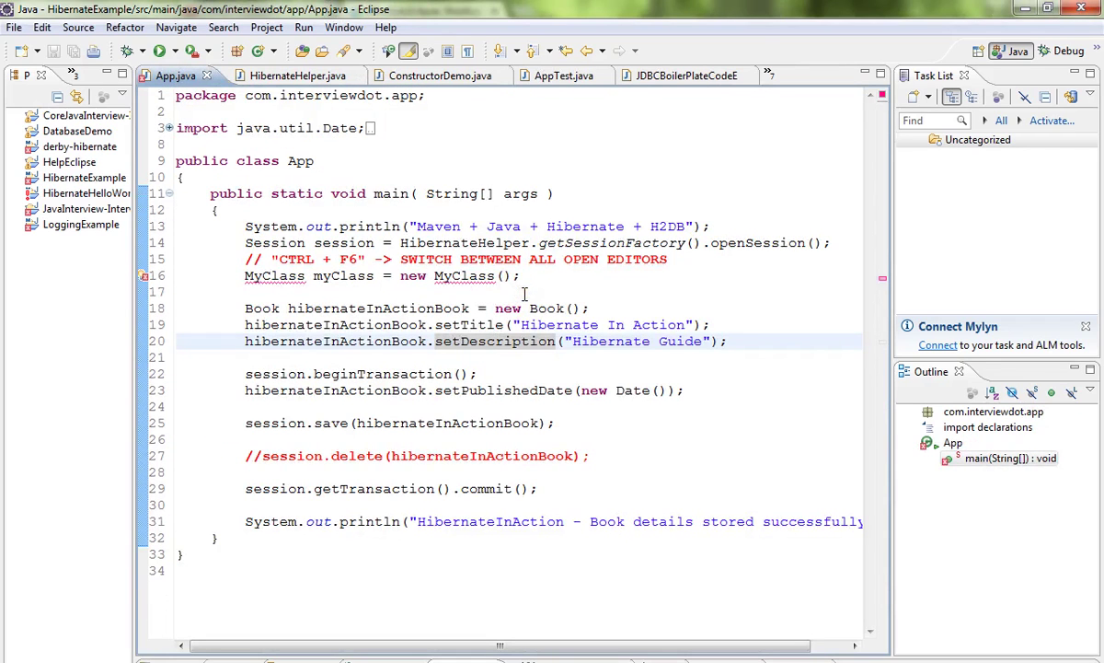
pyautogui.moveTo(279, 259); pyautogui.dragTo(361, 258)
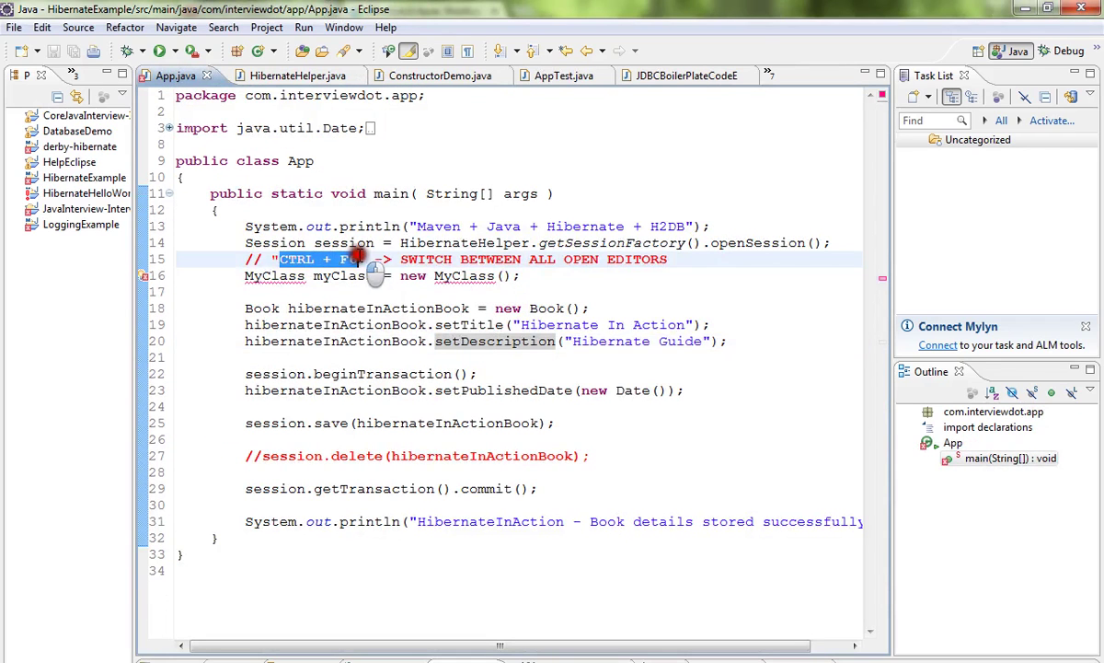
pyautogui.click(433, 355)
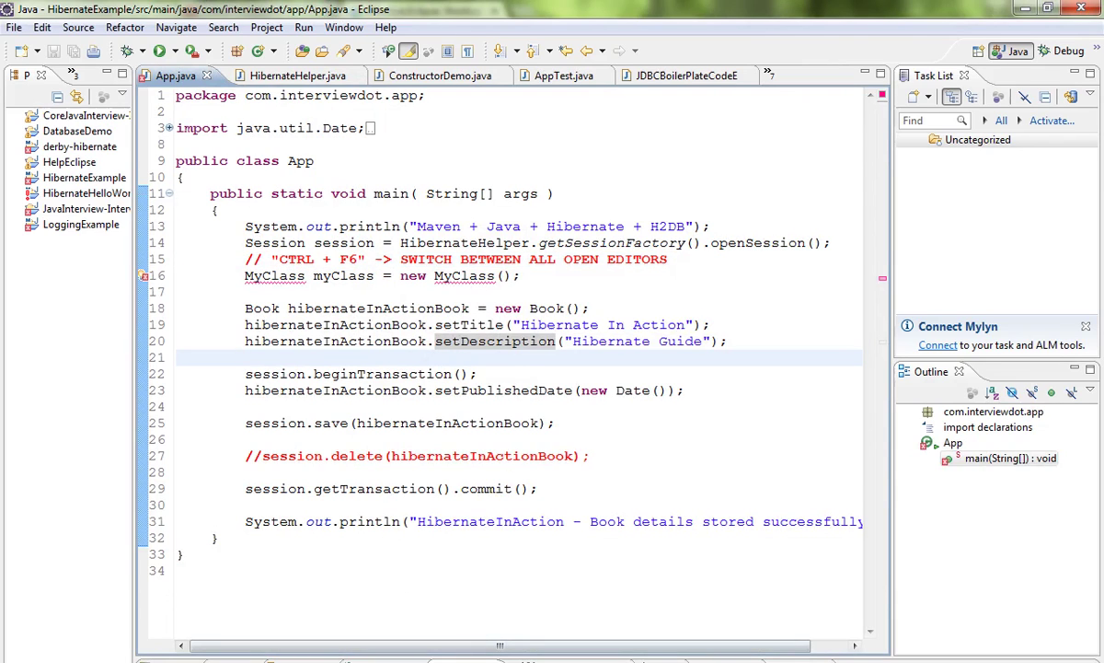